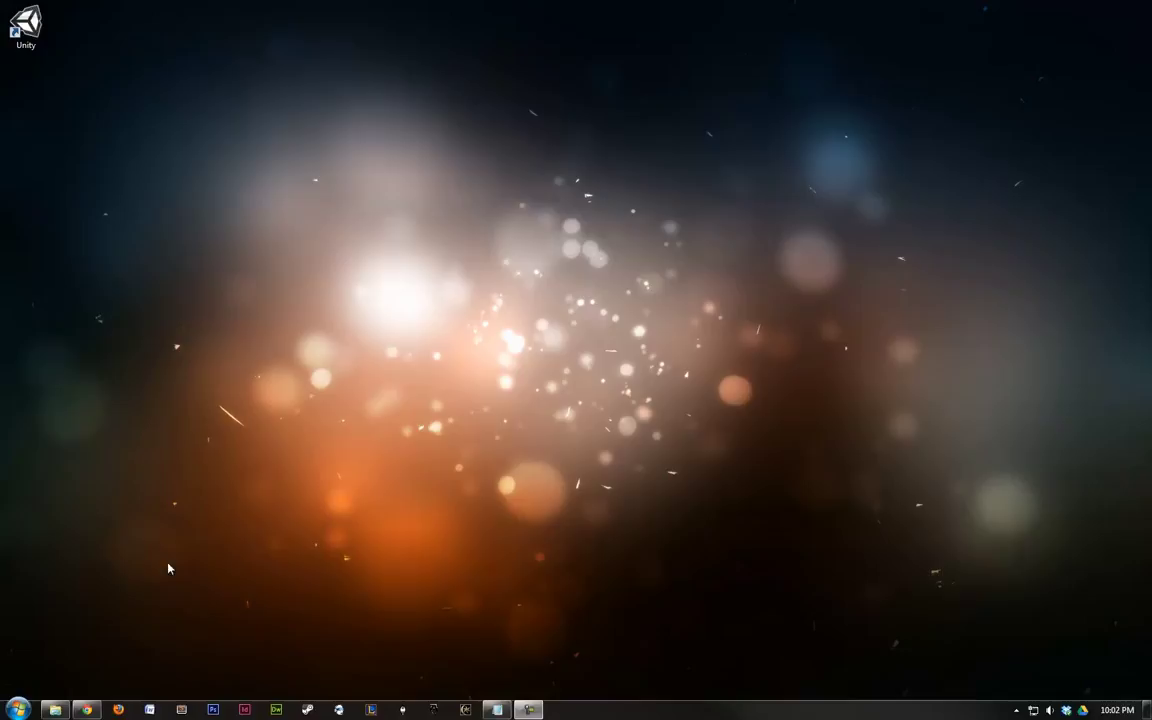
Search Start for 'udk' and send UDK Editor to the desktop as a shortcut.
left_click(28, 708)
type("u")
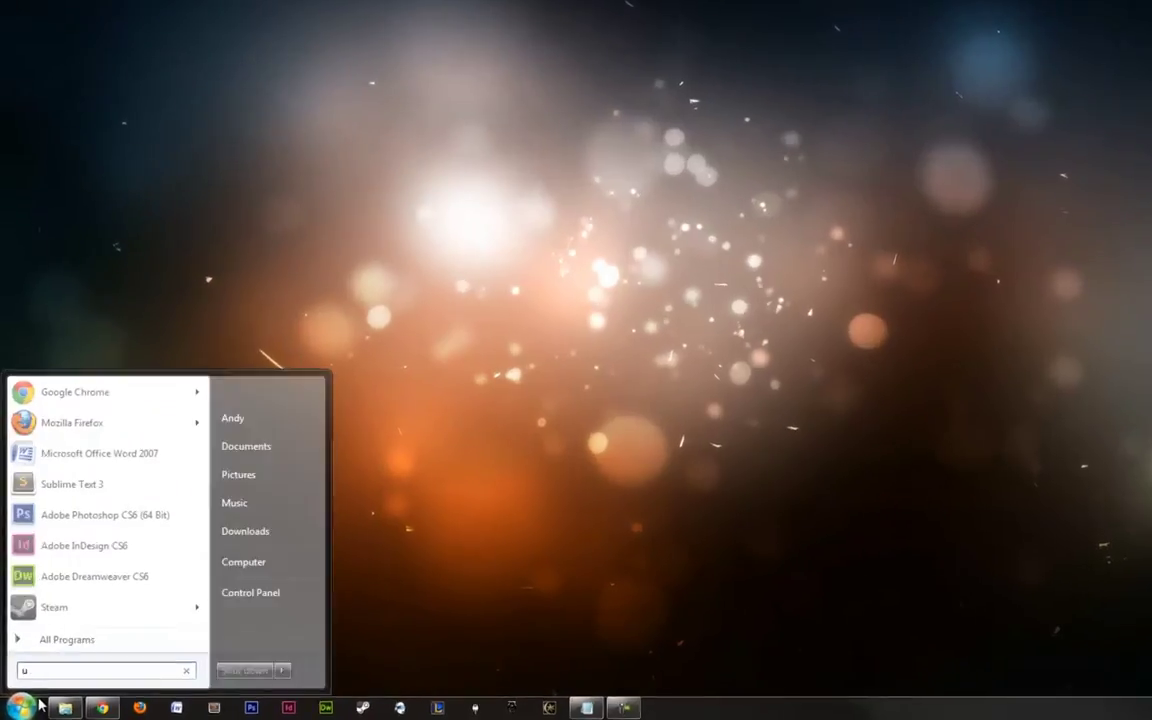
type("dk")
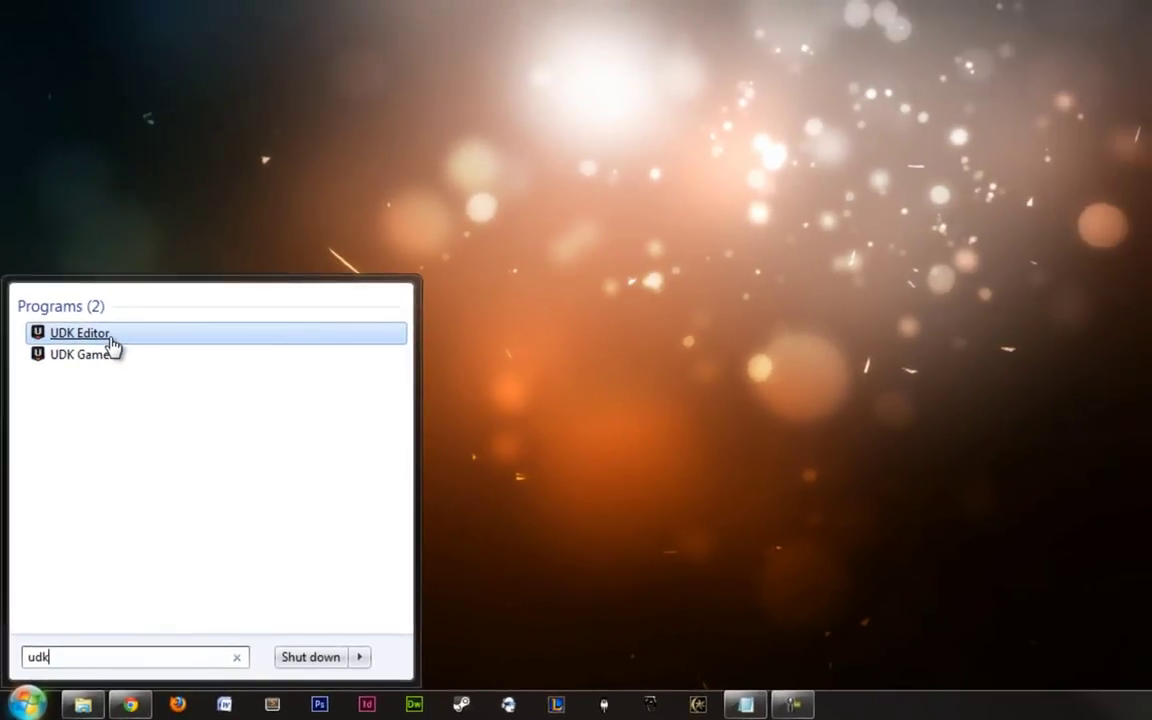
right_click(148, 211)
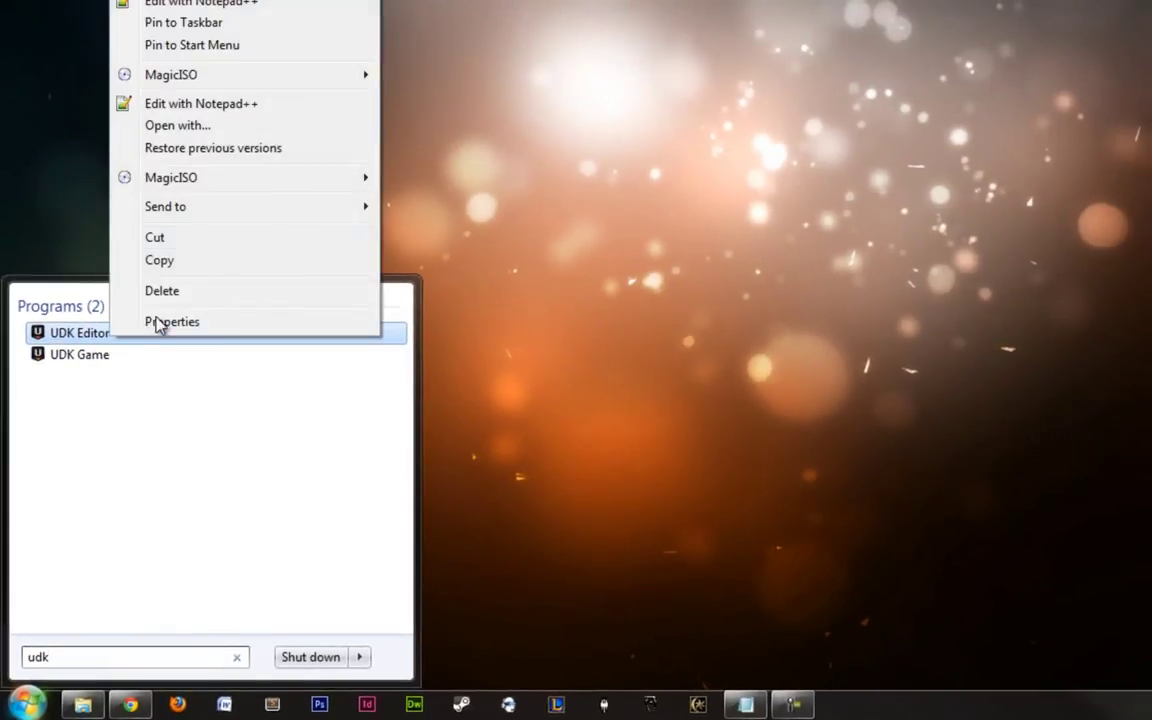
mouse_move(237, 207)
left_click(438, 230)
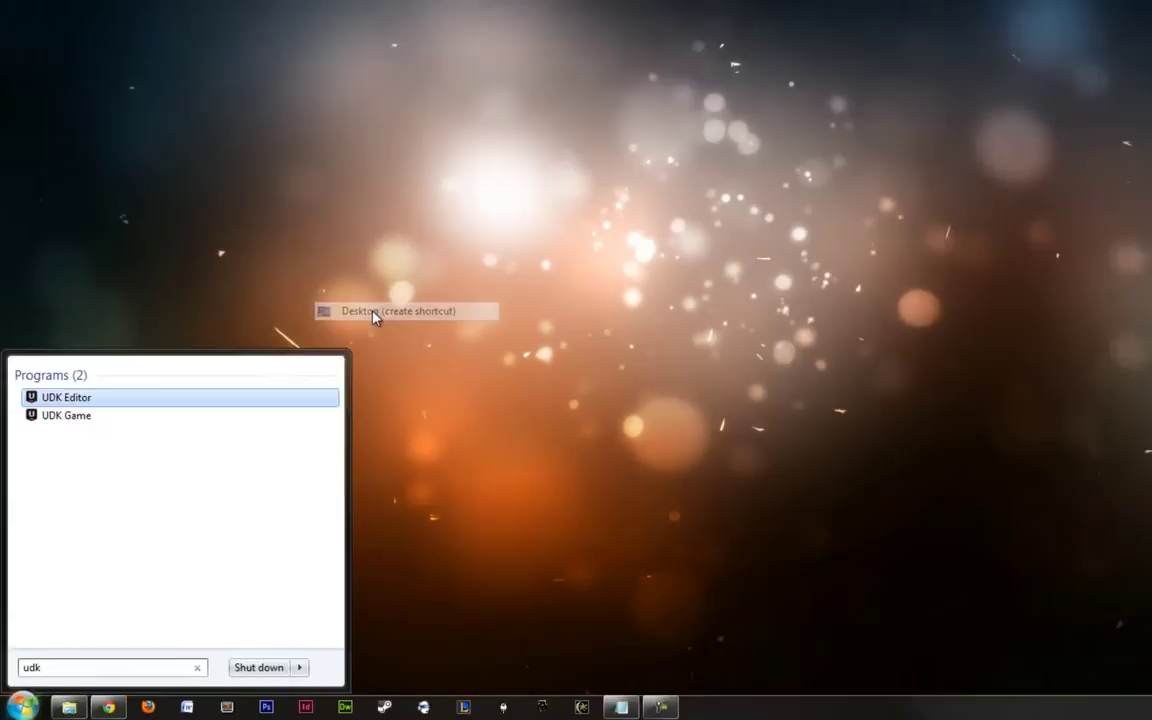
left_click(401, 216)
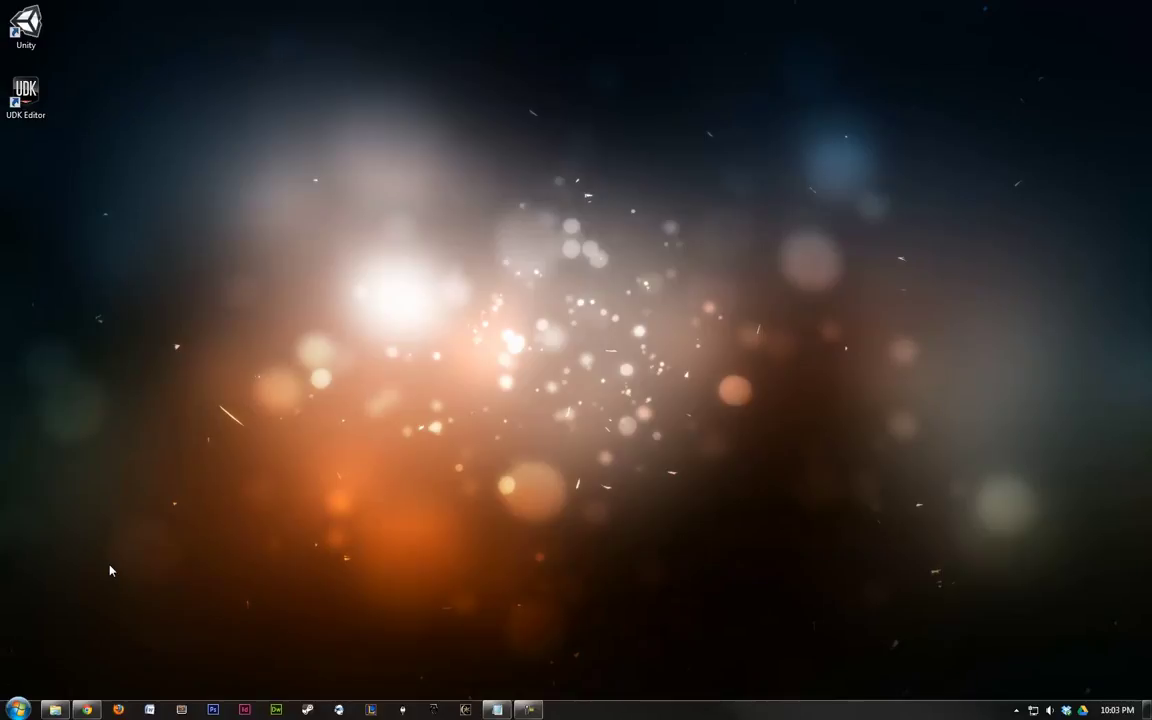
Browse UDK-2013-07 > UDKGame > Content > Maps in Explorer, then return to UDKGame.
left_click(51, 710)
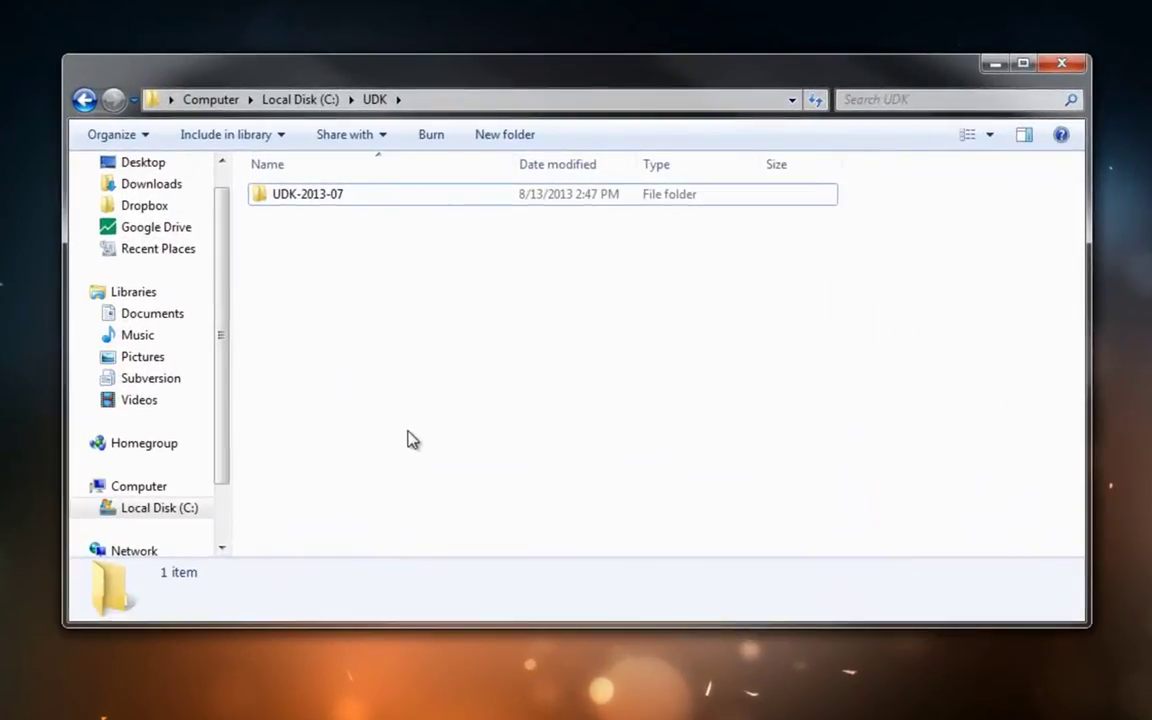
double_click(362, 199)
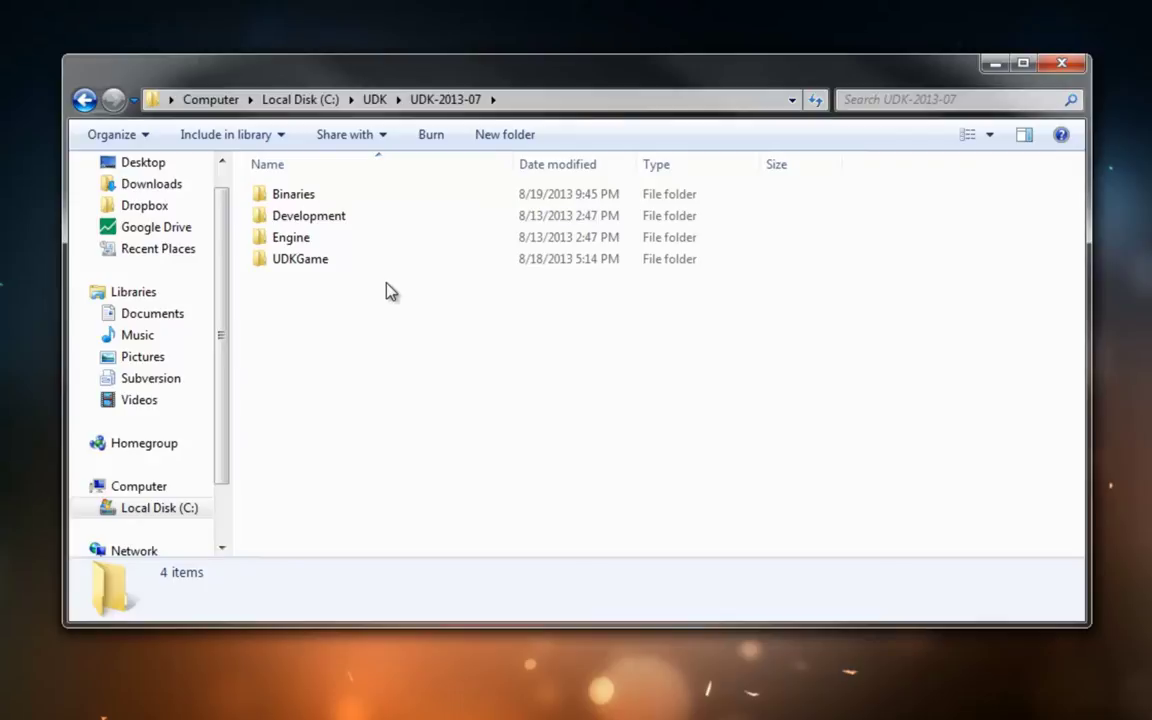
double_click(320, 261)
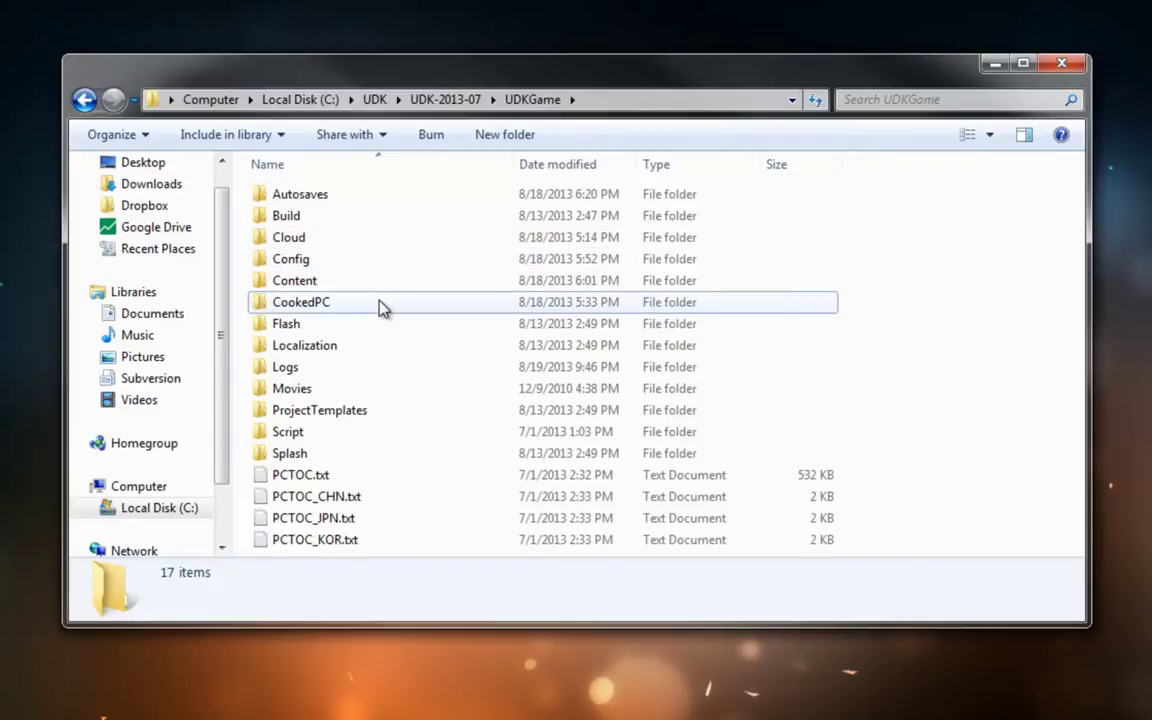
left_click(370, 300)
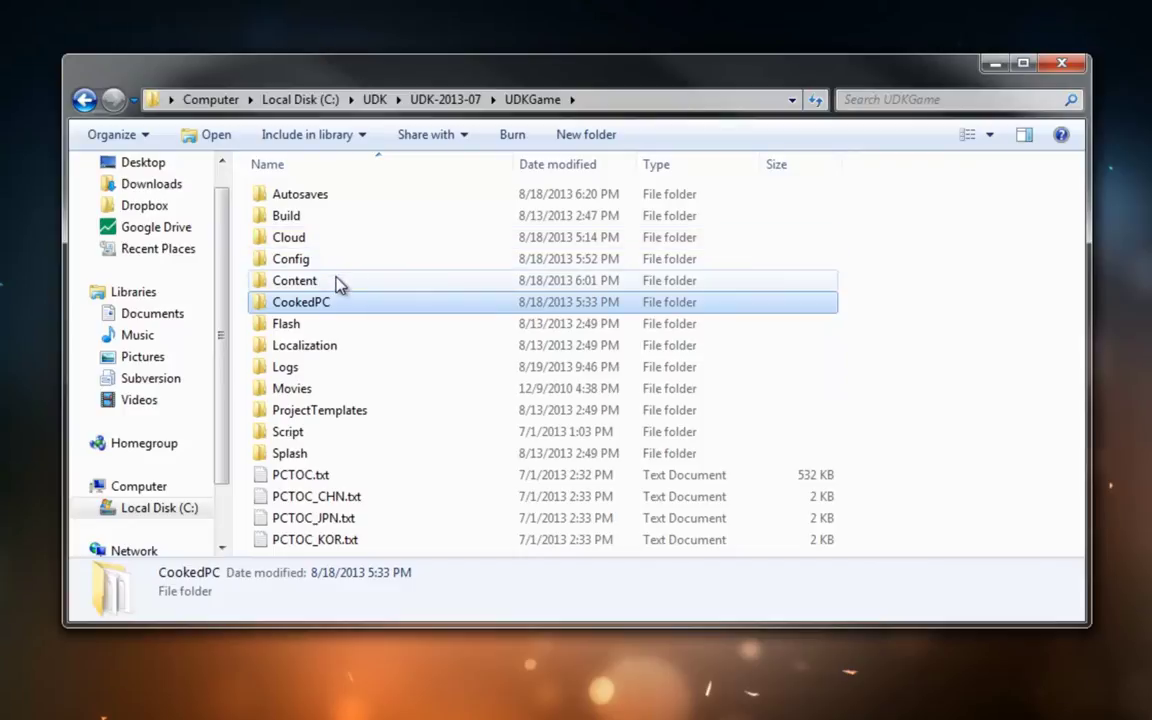
left_click(332, 282)
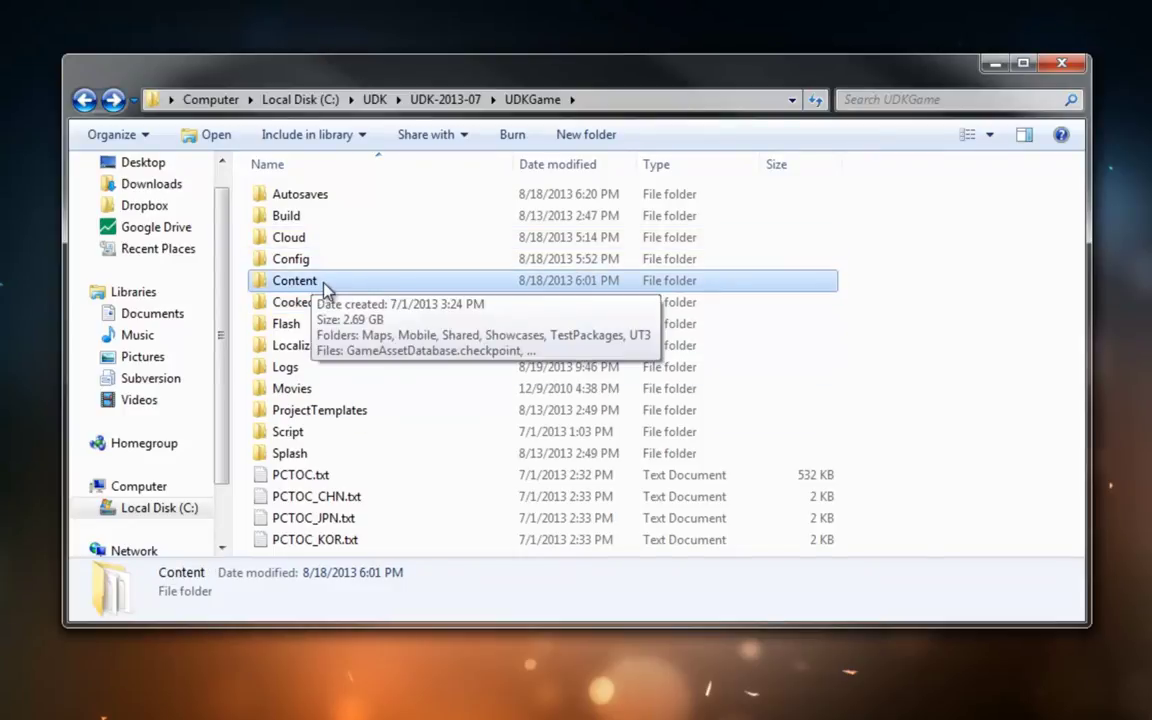
double_click(325, 286)
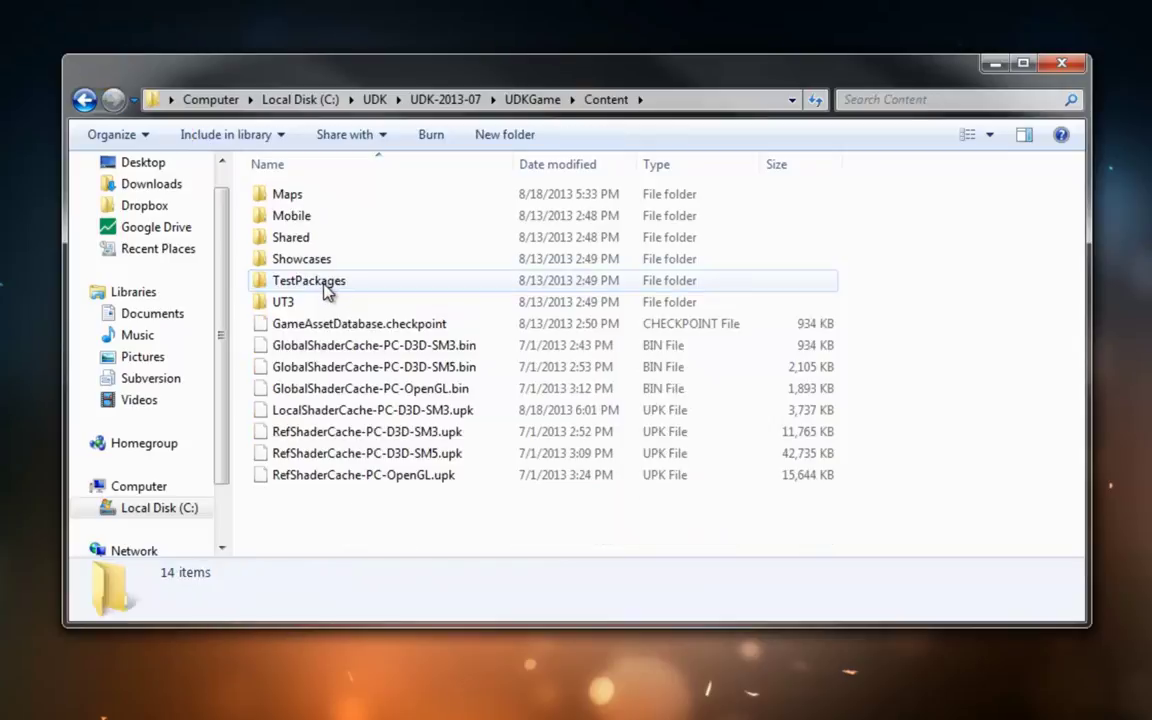
double_click(326, 200)
left_click(86, 102)
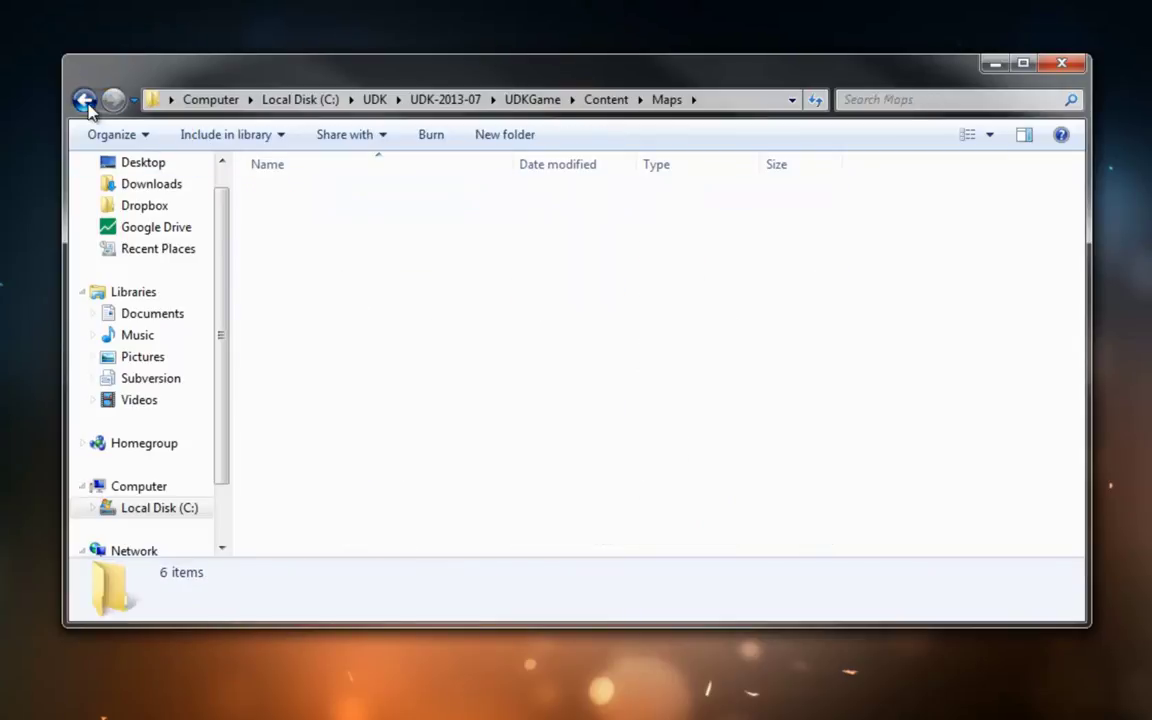
left_click(85, 101)
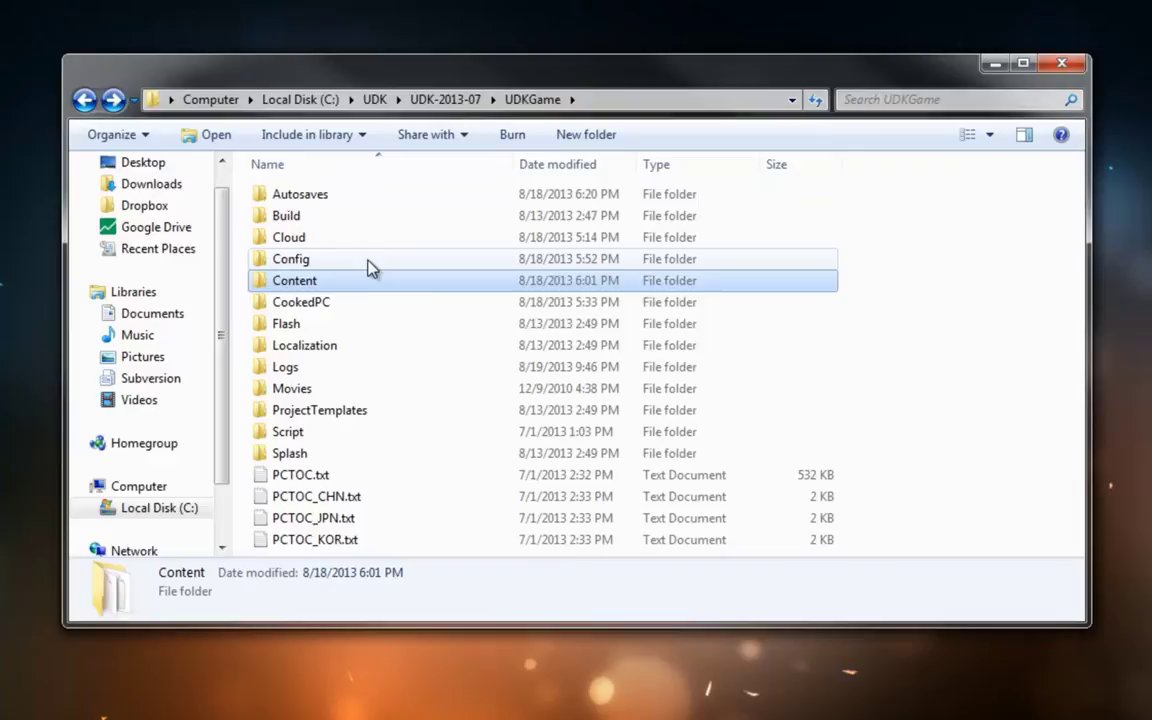
Browse UDKGame > CookedPC > Maps, return to UDKGame, and close Explorer with Win+D.
double_click(340, 305)
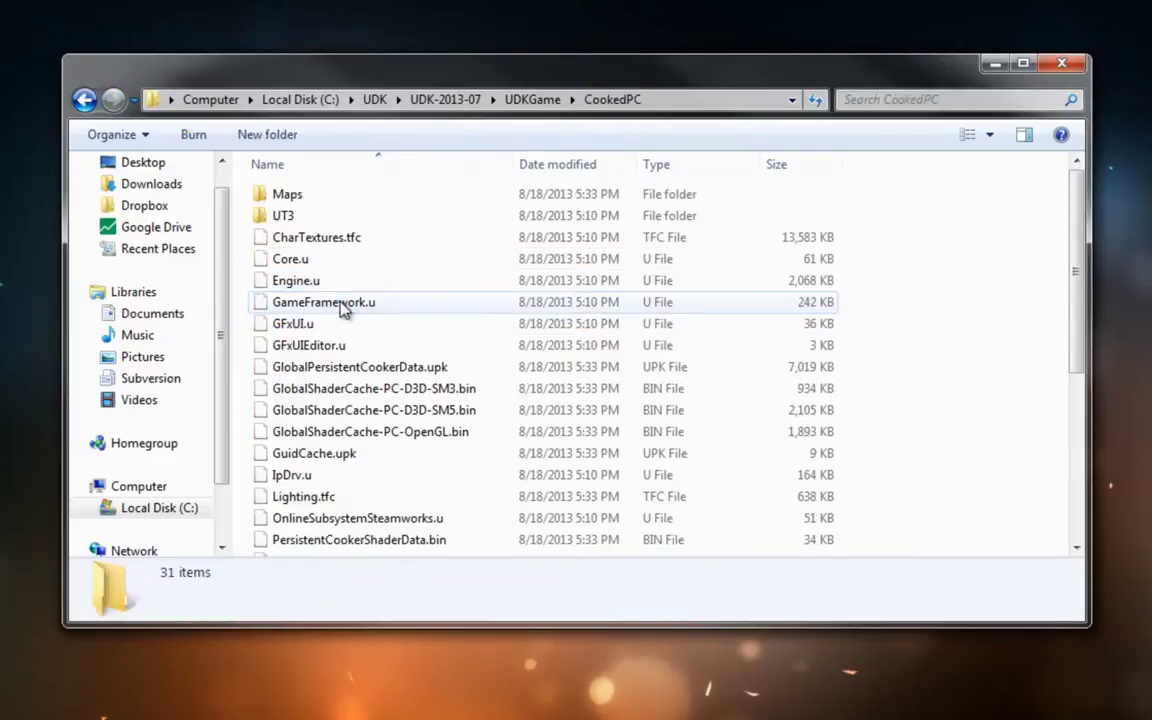
double_click(330, 193)
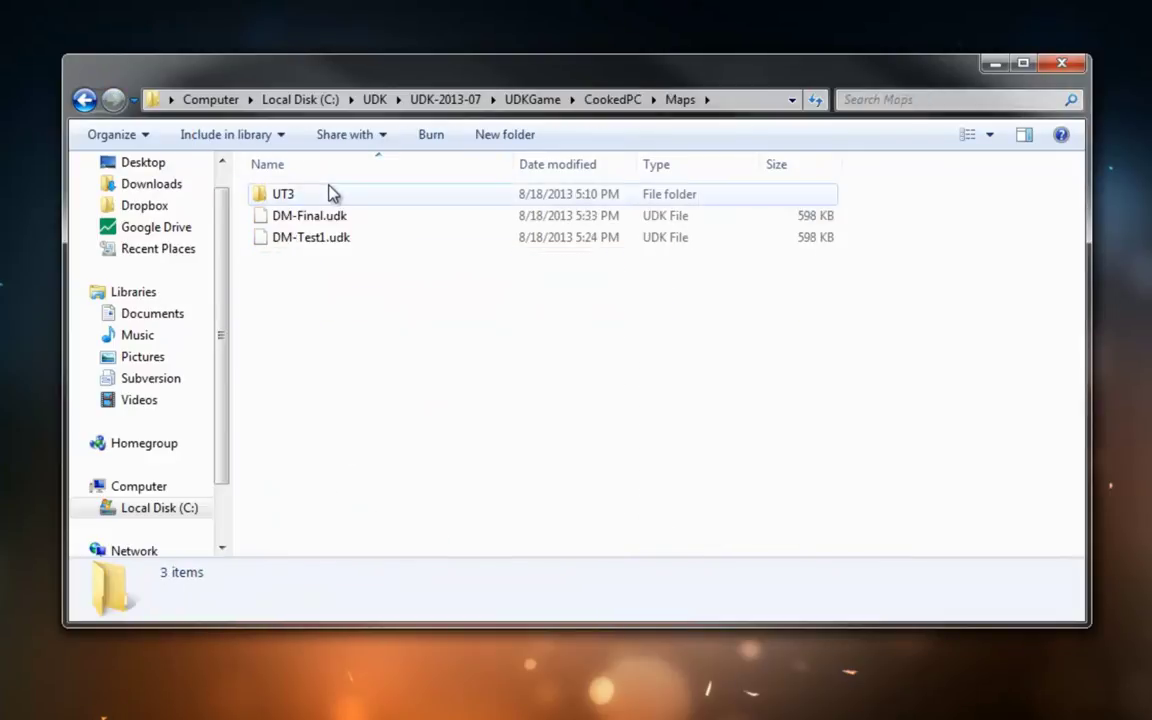
left_click(85, 100)
left_click(85, 100)
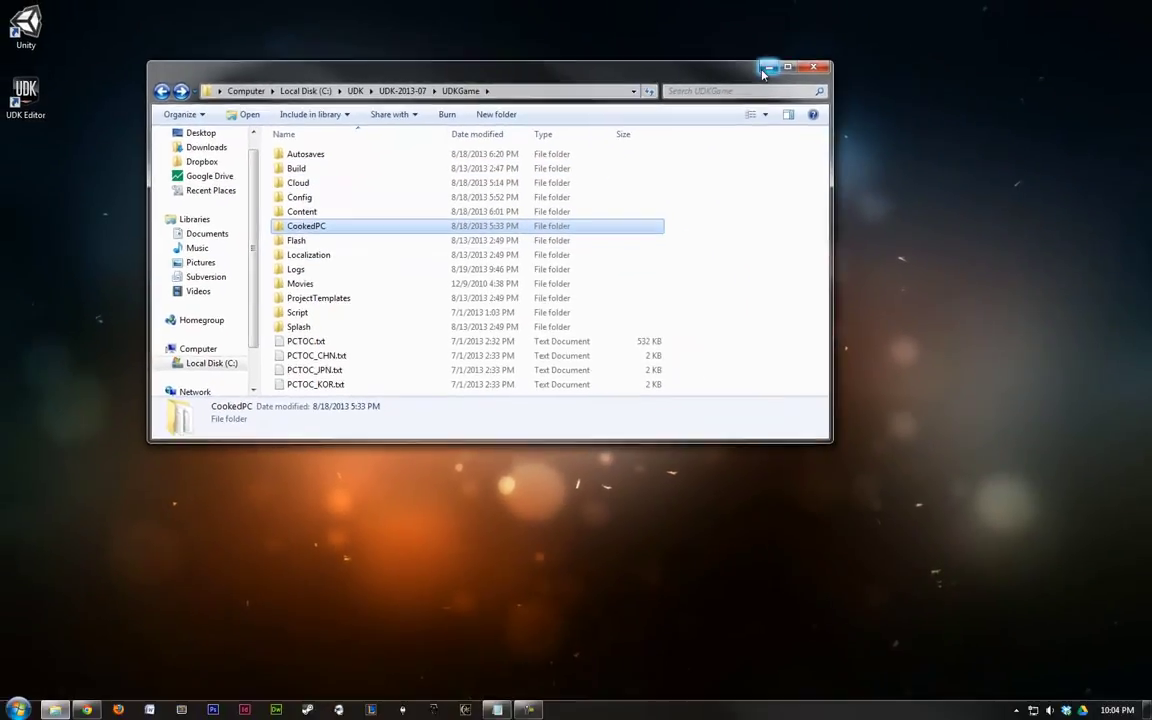
key("super+d")
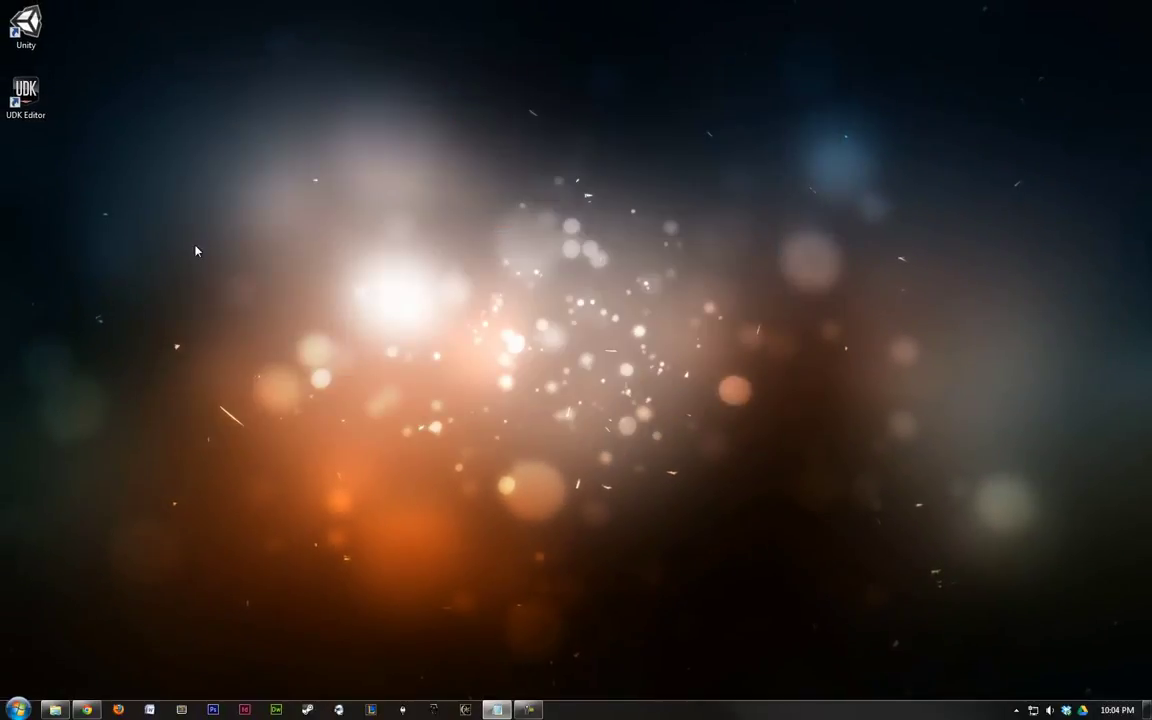
Launch UDK Editor from the desktop icon and arrange the Welcome dialog over the Content Browser.
double_click(33, 93)
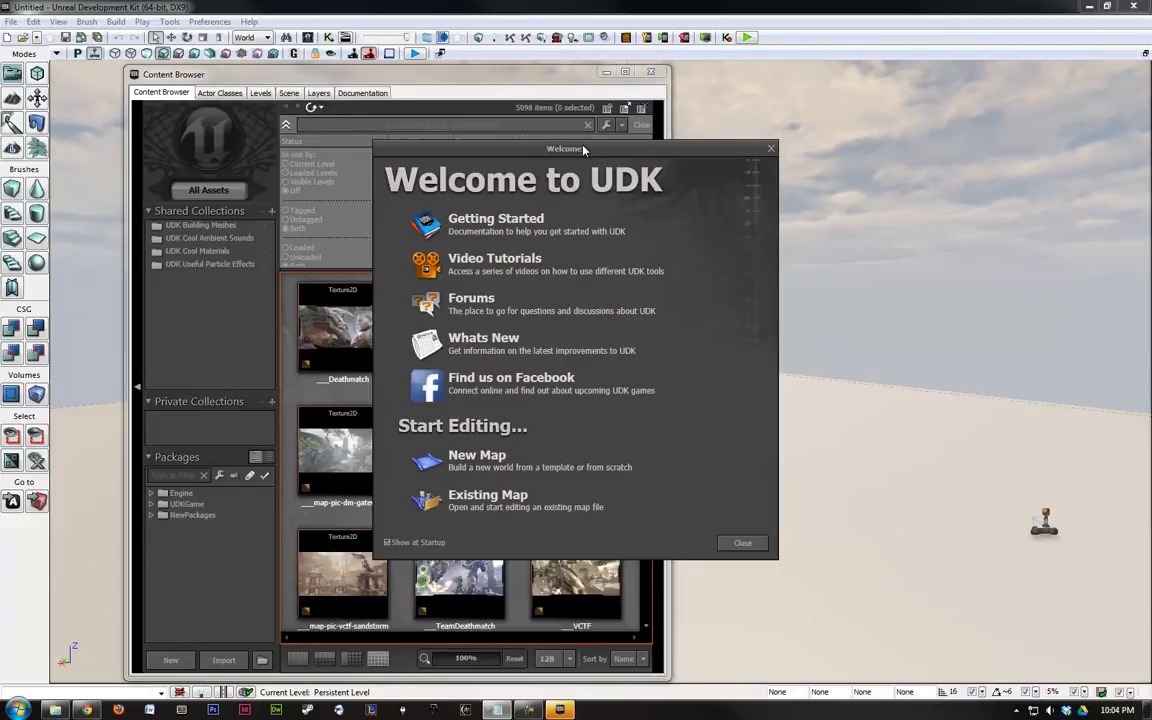
left_click_drag(583, 149, 848, 109)
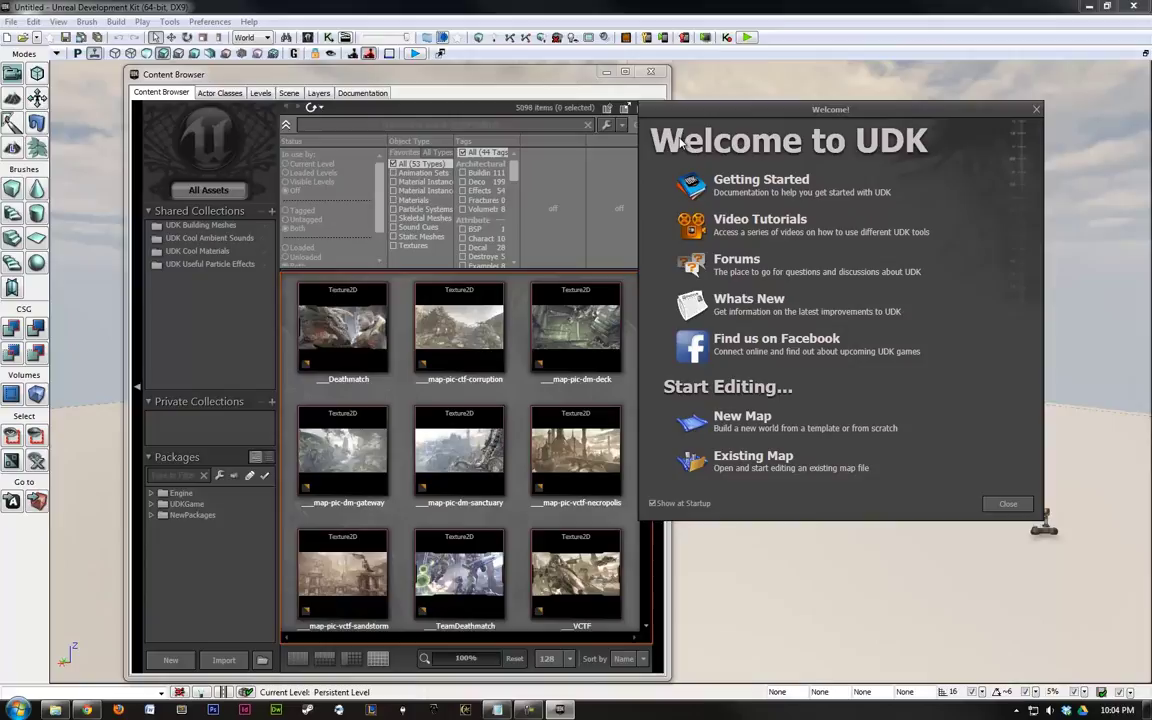
left_click_drag(180, 76, 180, 84)
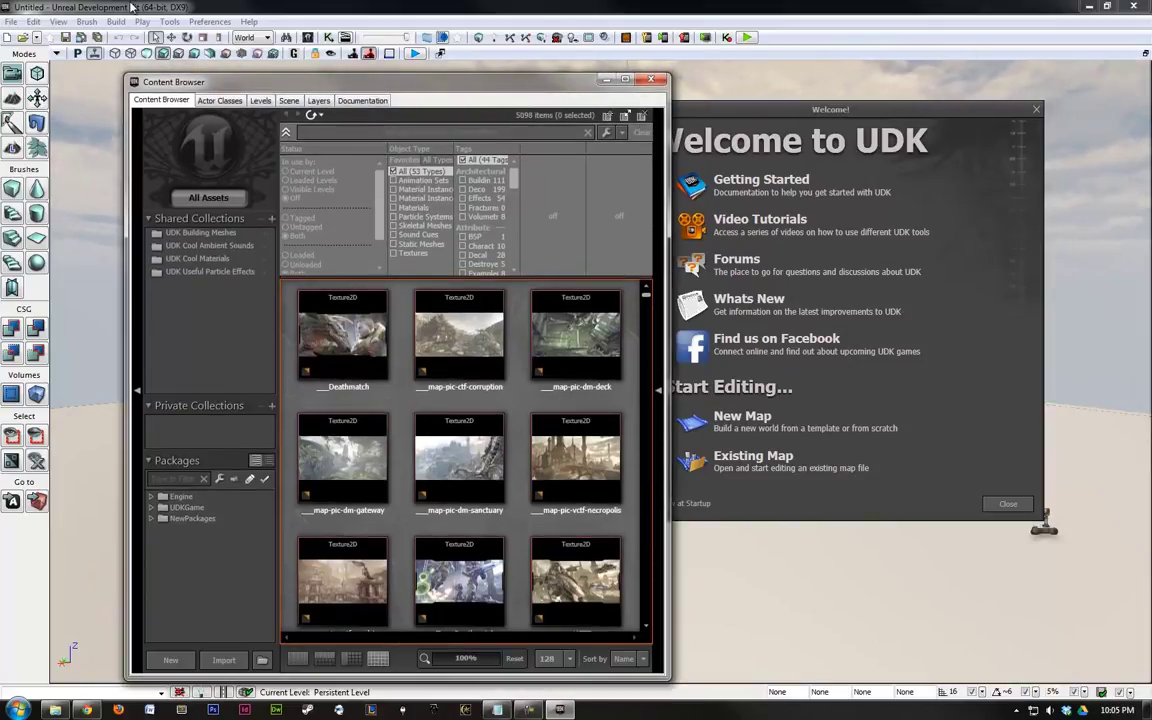
left_click_drag(265, 80, 231, 75)
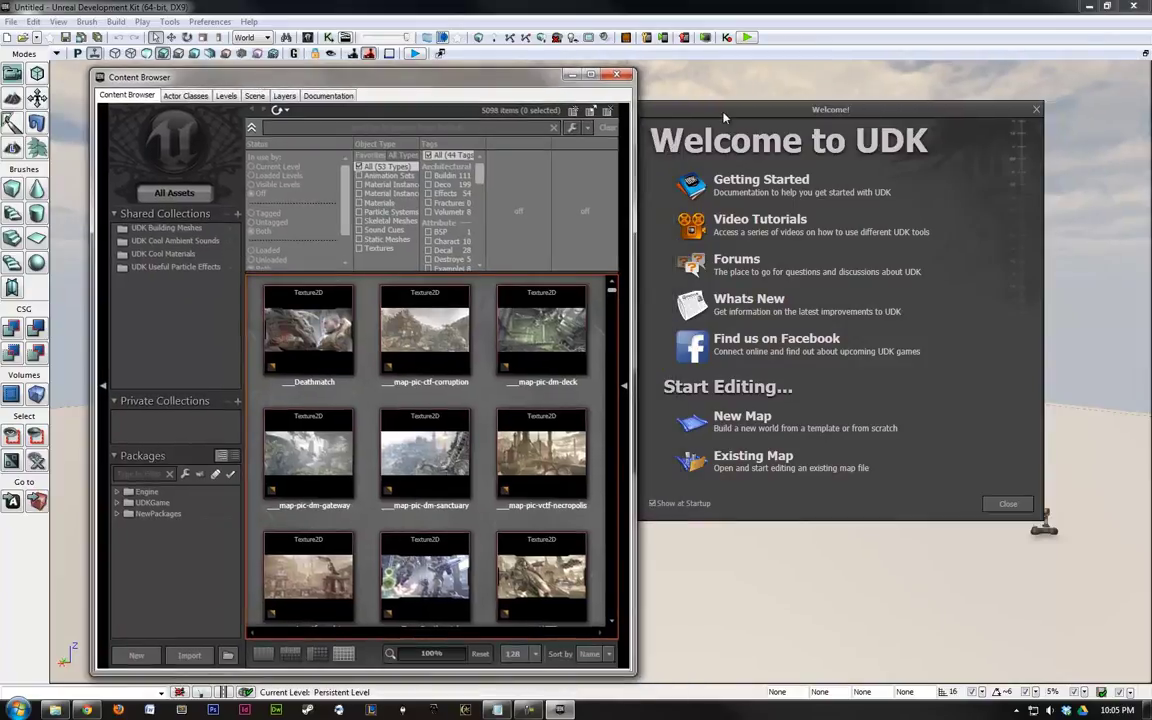
left_click_drag(826, 110, 448, 117)
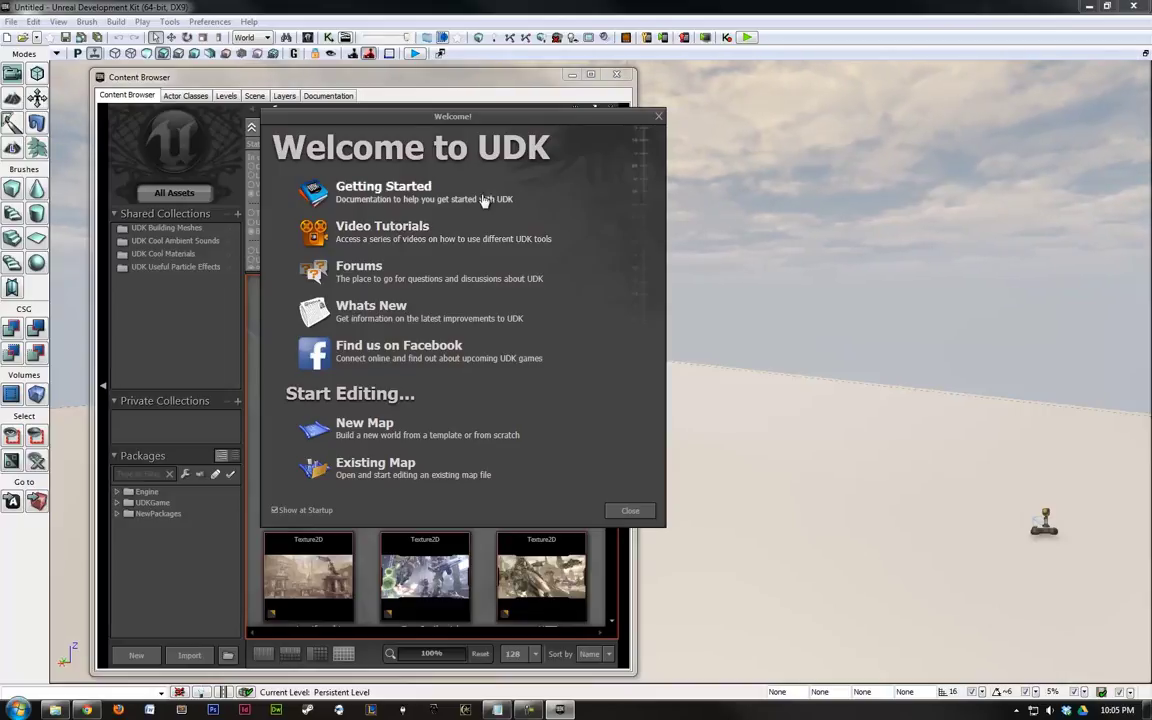
Close the Welcome to UDK dialog and move the Content Browser up and left.
left_click(657, 119)
left_click_drag(424, 87, 676, 97)
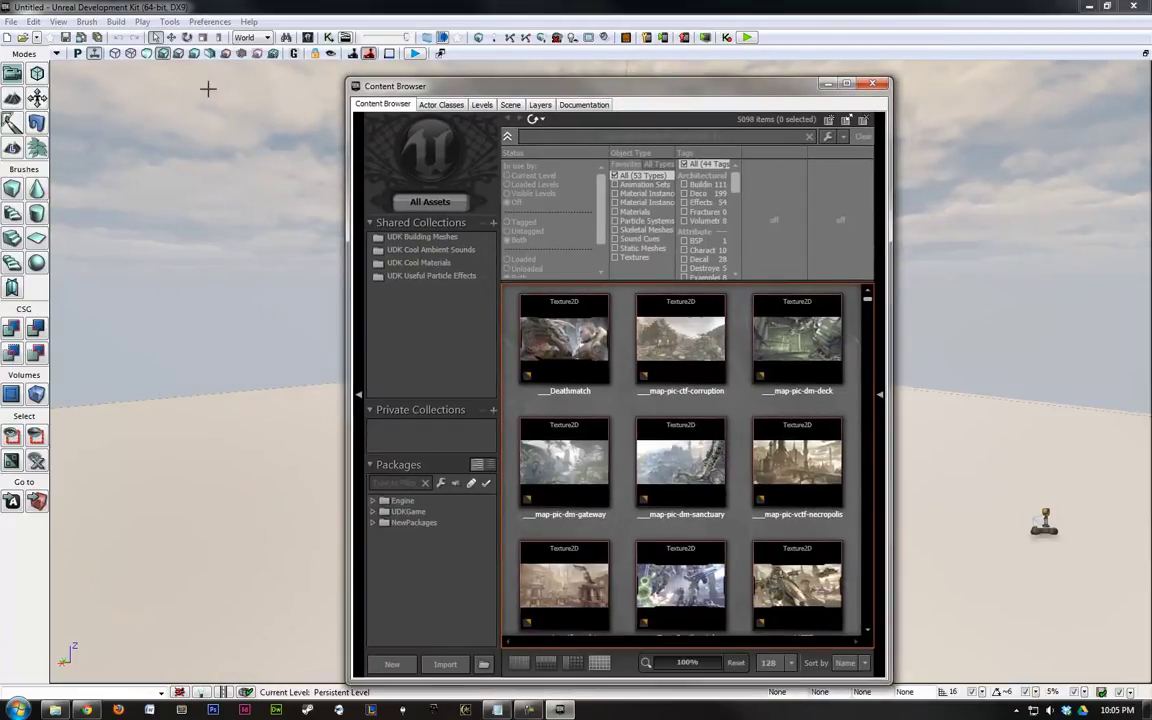
left_click(170, 10)
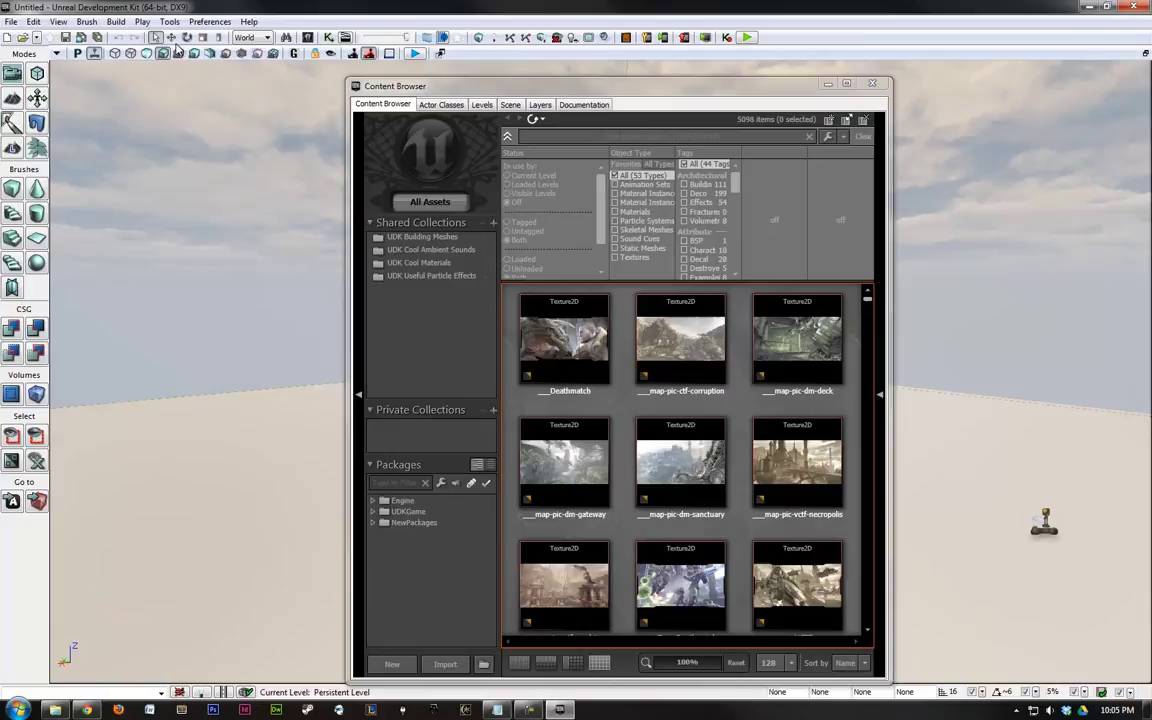
left_click_drag(519, 90, 335, 77)
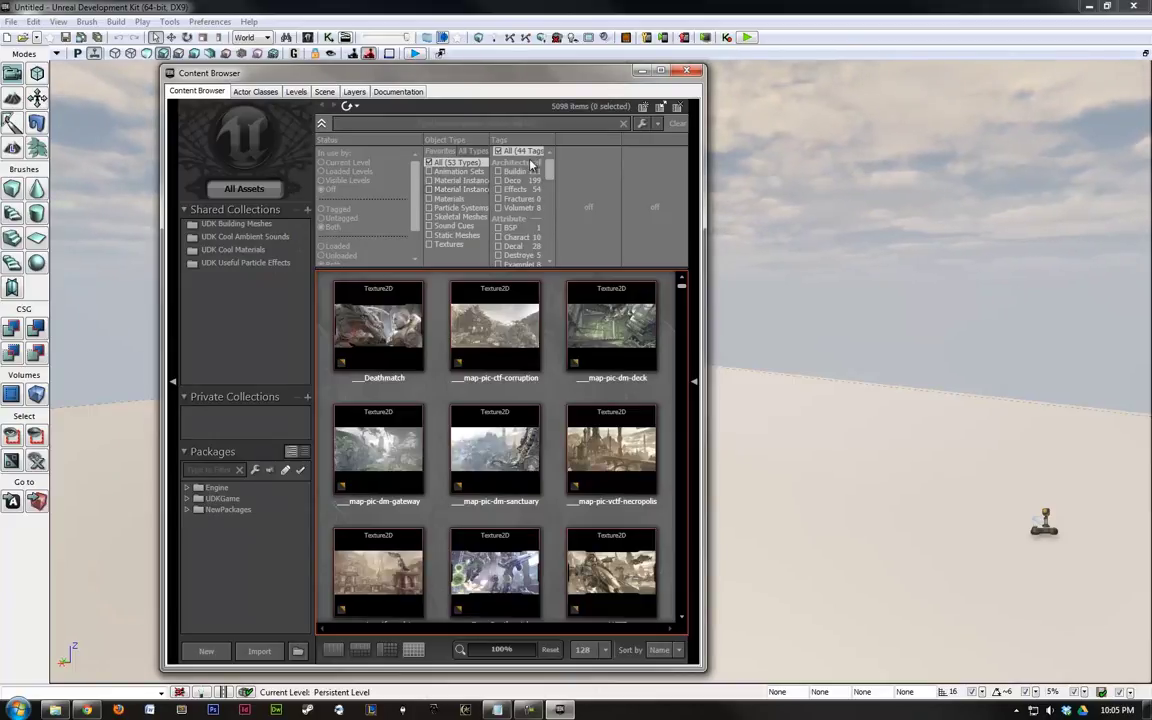
Minimize the Content Browser and select InterpActor_3 in the level viewport.
left_click(642, 72)
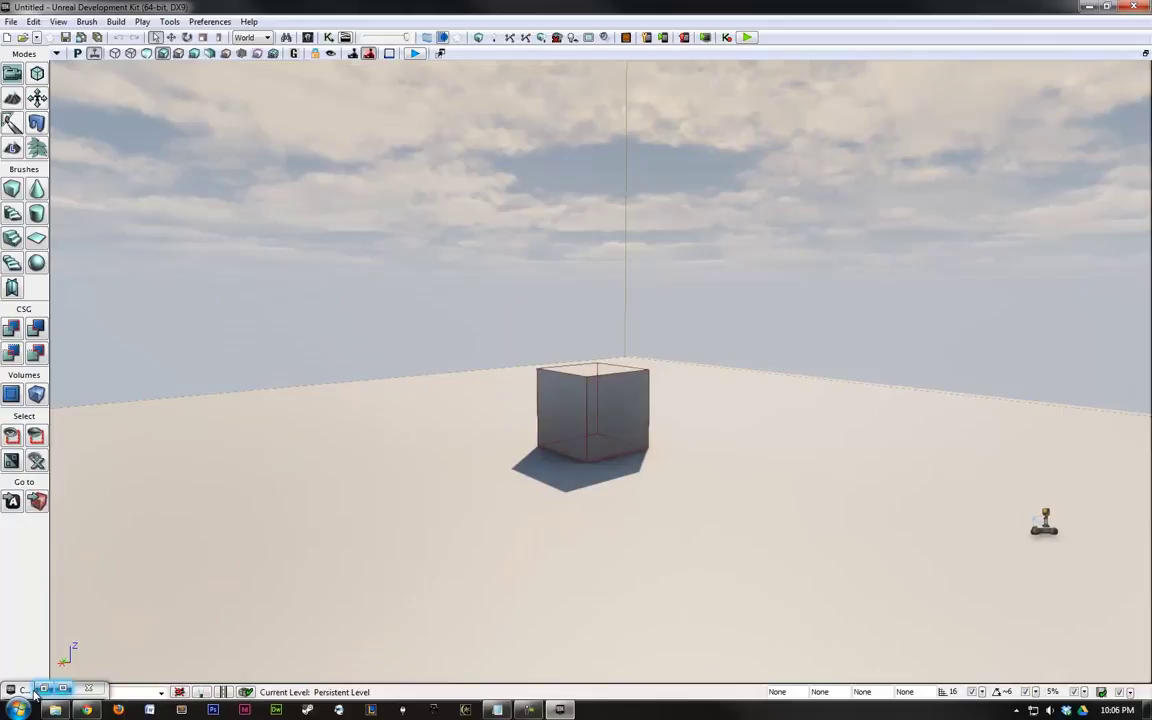
left_click(63, 689)
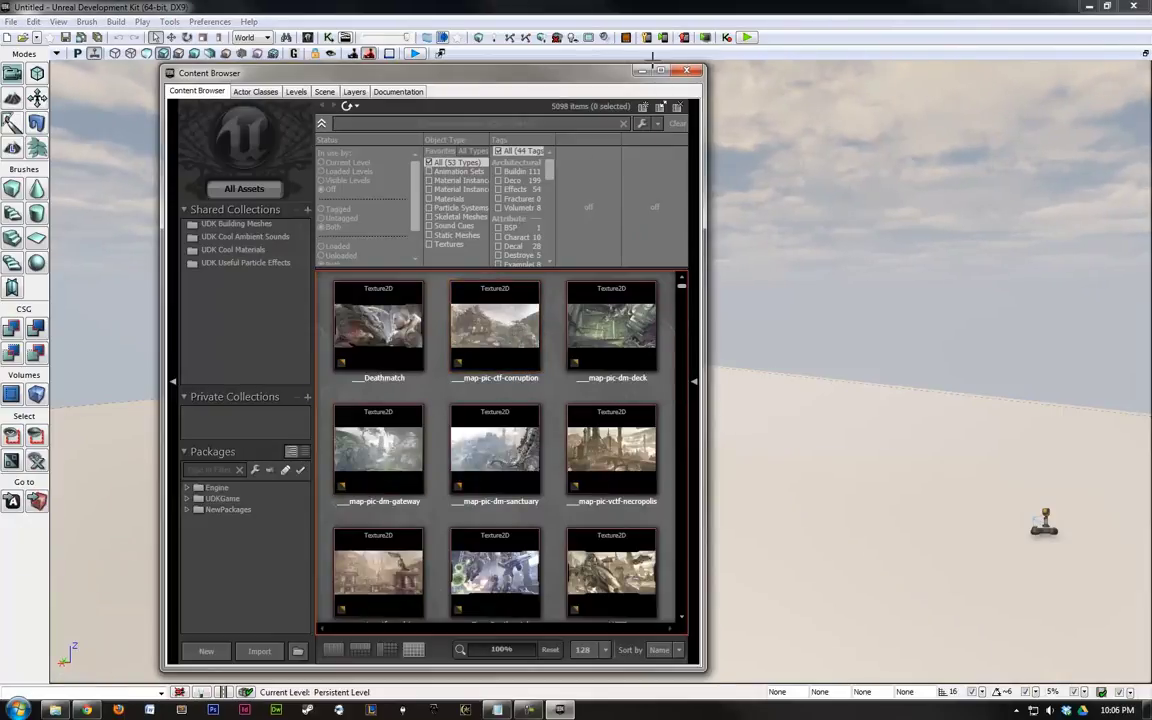
left_click(642, 72)
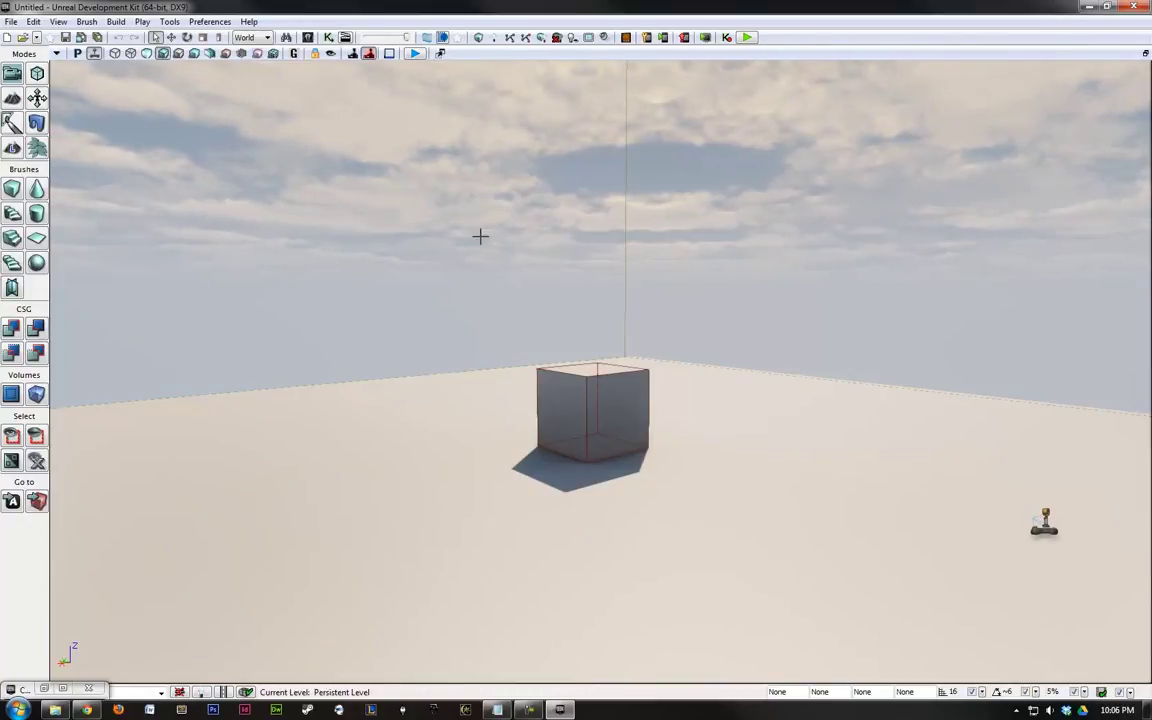
left_click(444, 237)
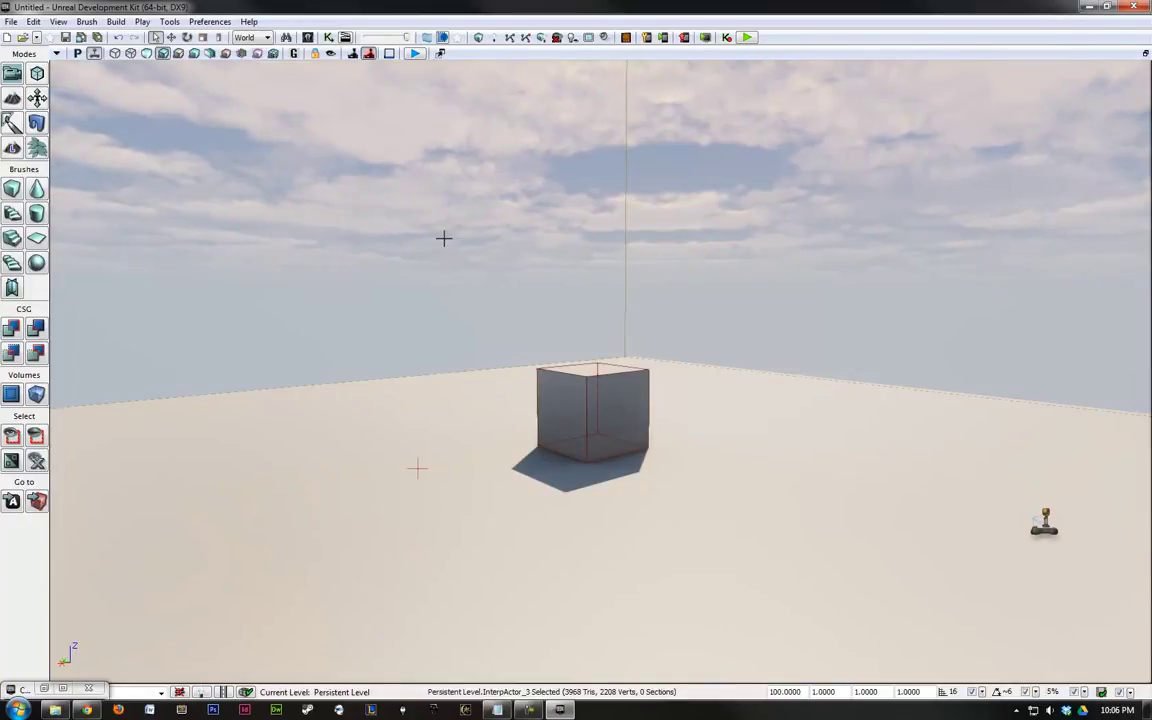
key("F")
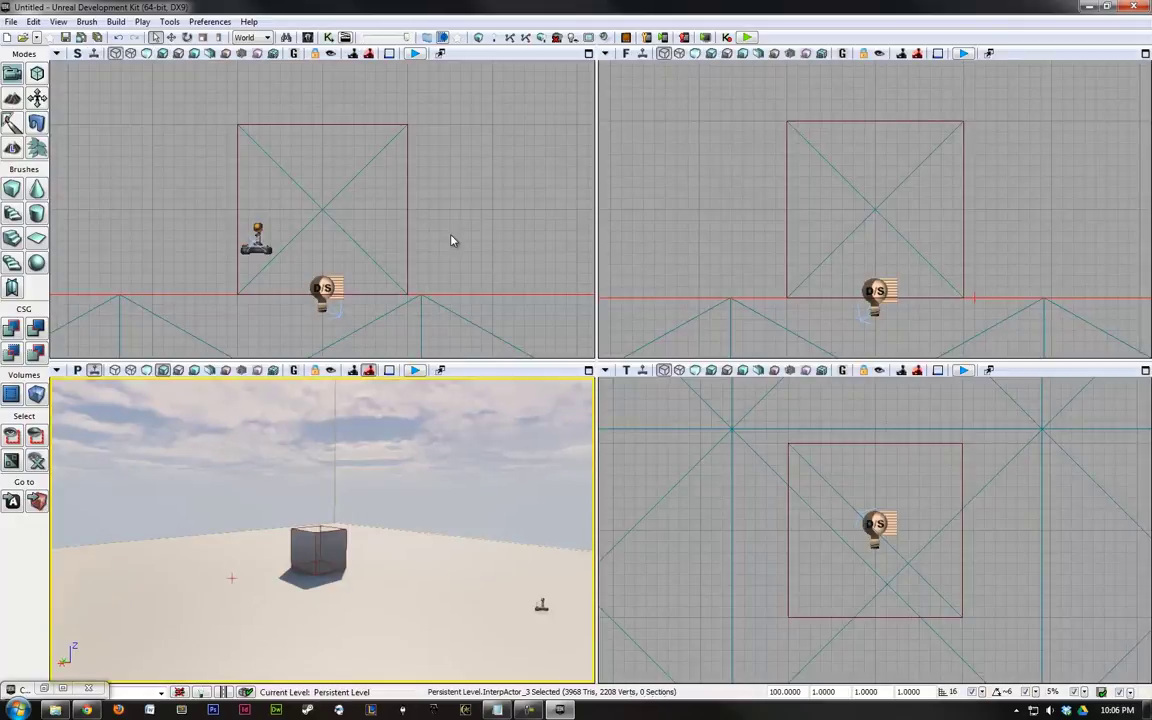